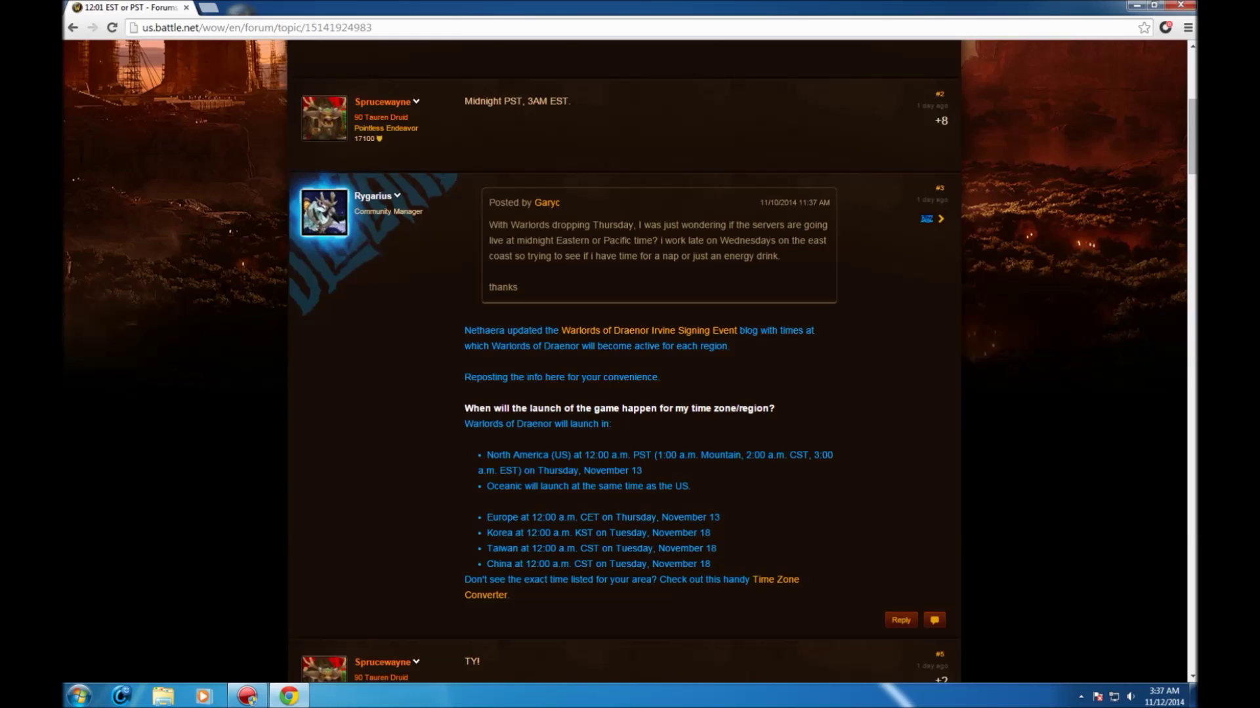
# Follow the launch-time post's link to the timeanddate.com Time Zone Converter.
pyautogui.click(777, 580)
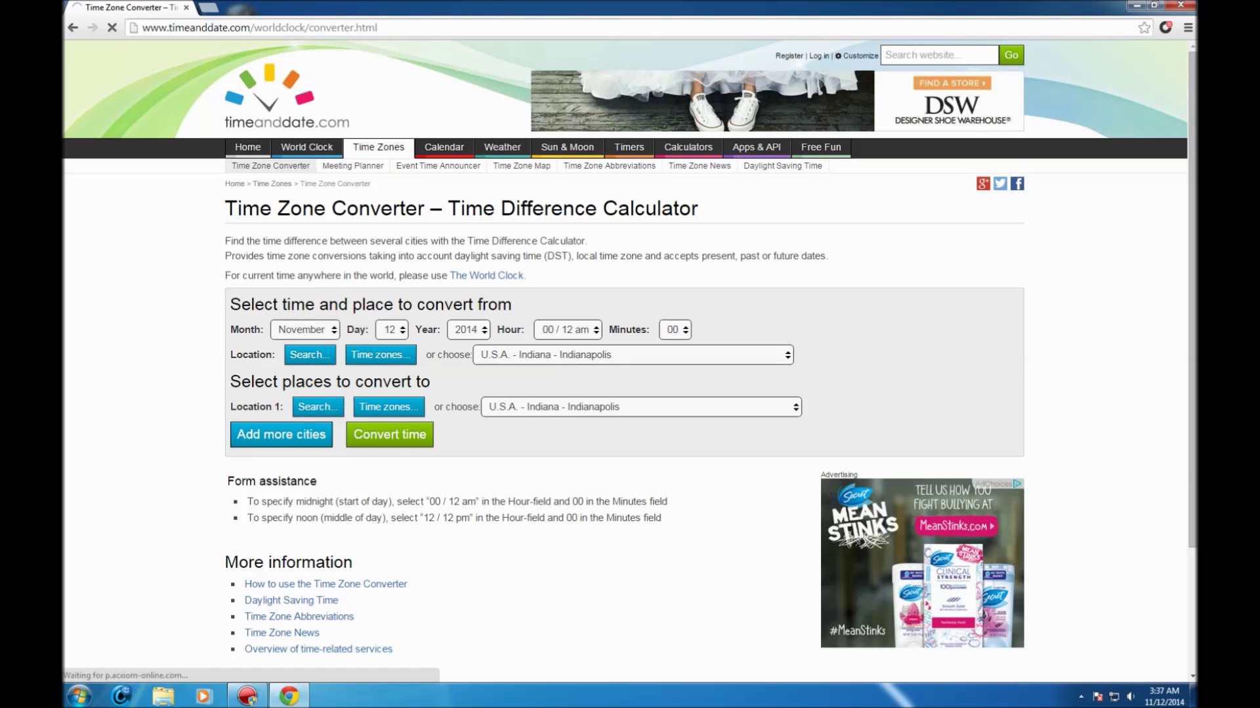